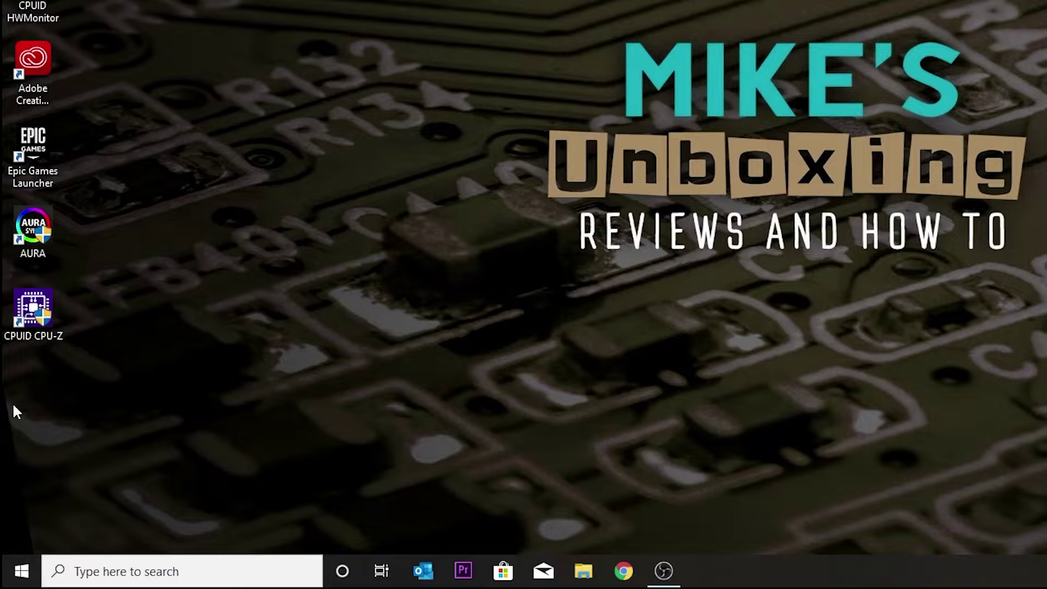
# - Search 'system res' for Create a restore point and open Configure for Local Disk (C:)
pyautogui.click(99, 575)
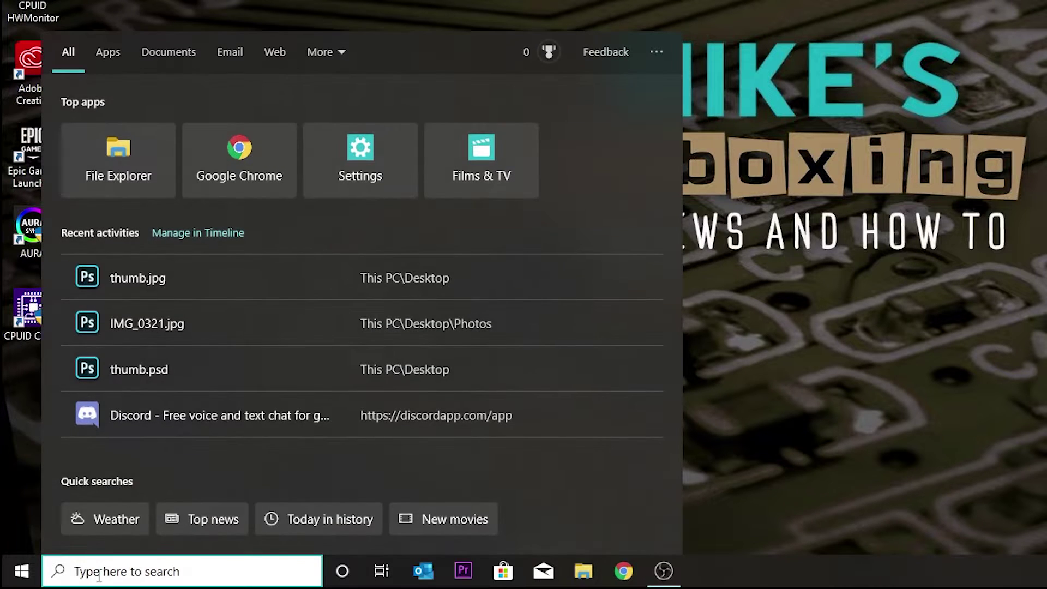
pyautogui.write('system ')
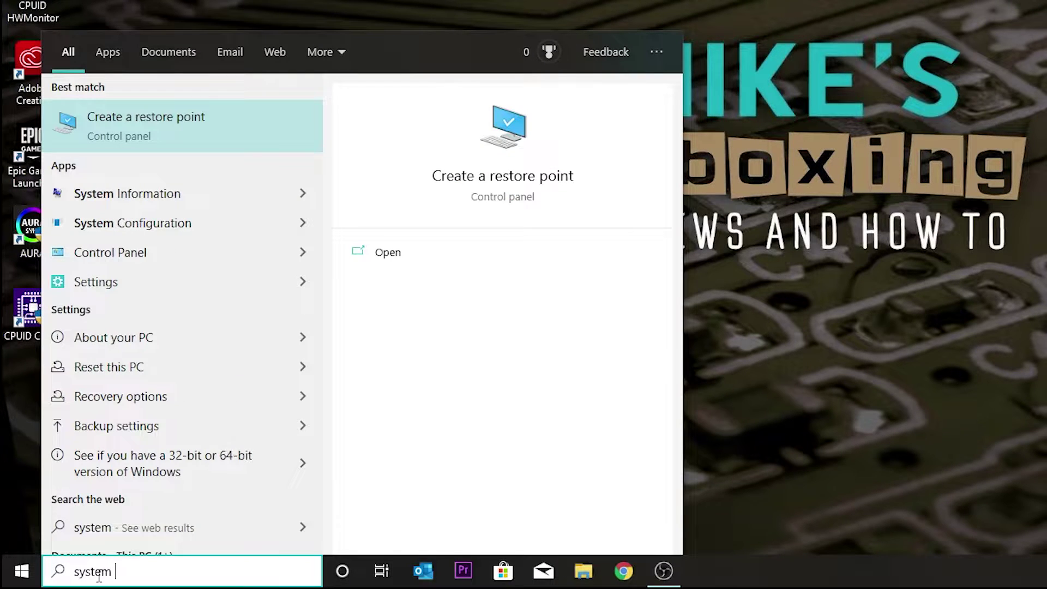
pyautogui.write('res')
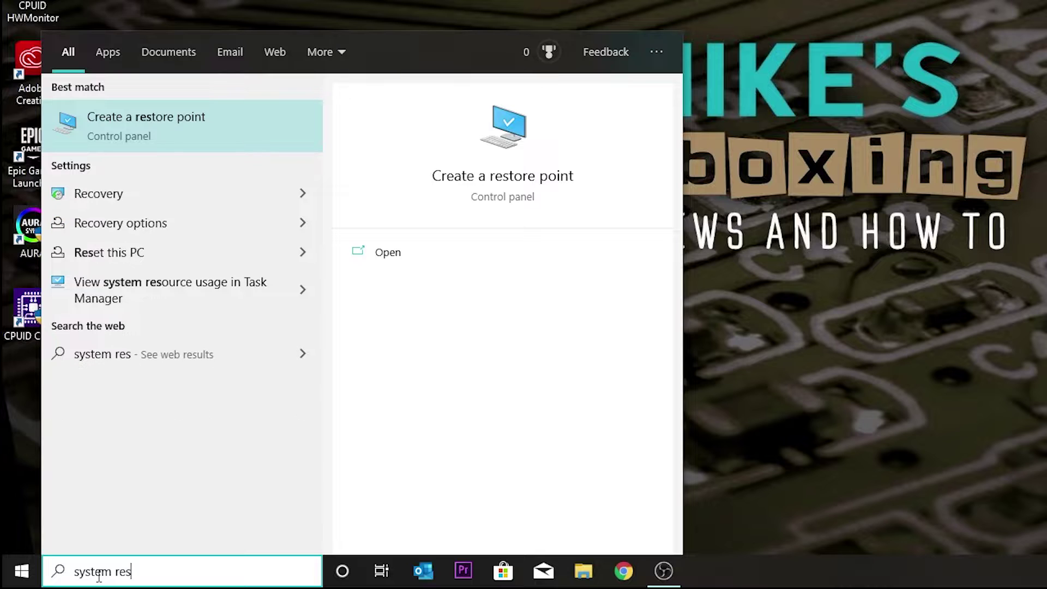
pyautogui.click(146, 127)
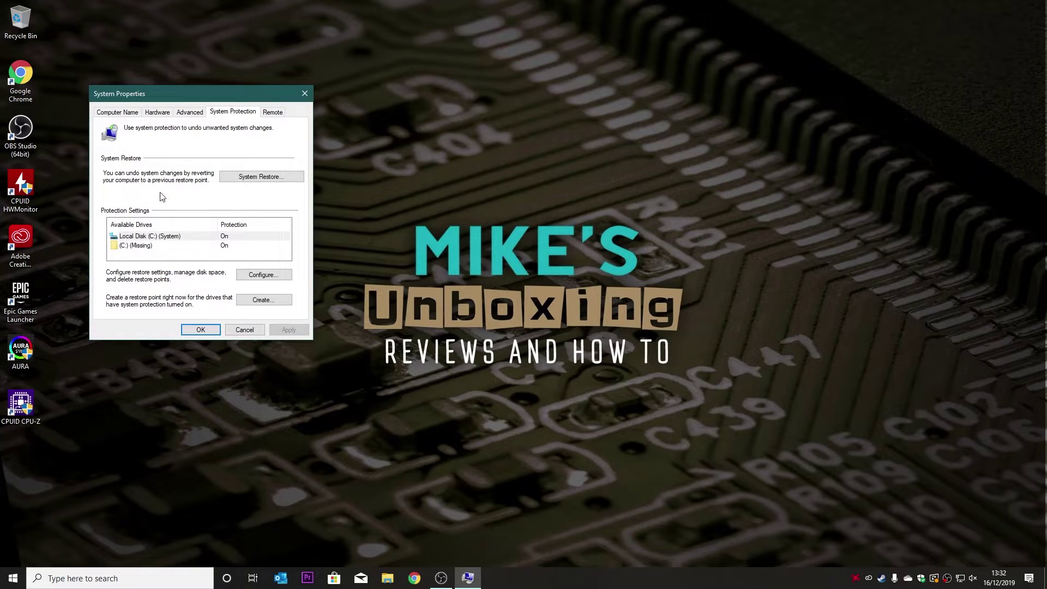
pyautogui.moveTo(184, 89); pyautogui.dragTo(250, 95)
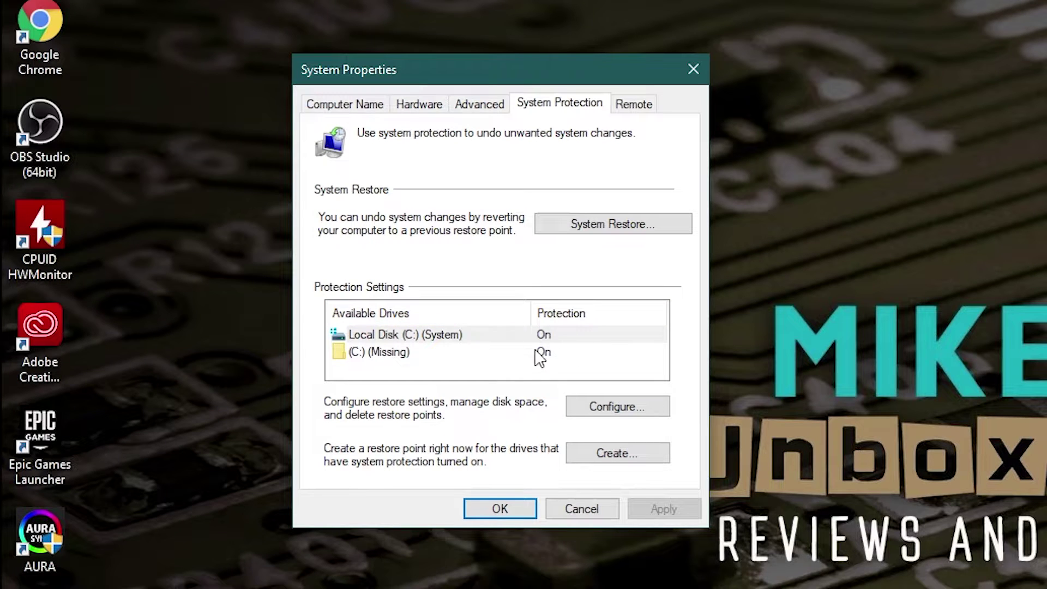
pyautogui.click(538, 336)
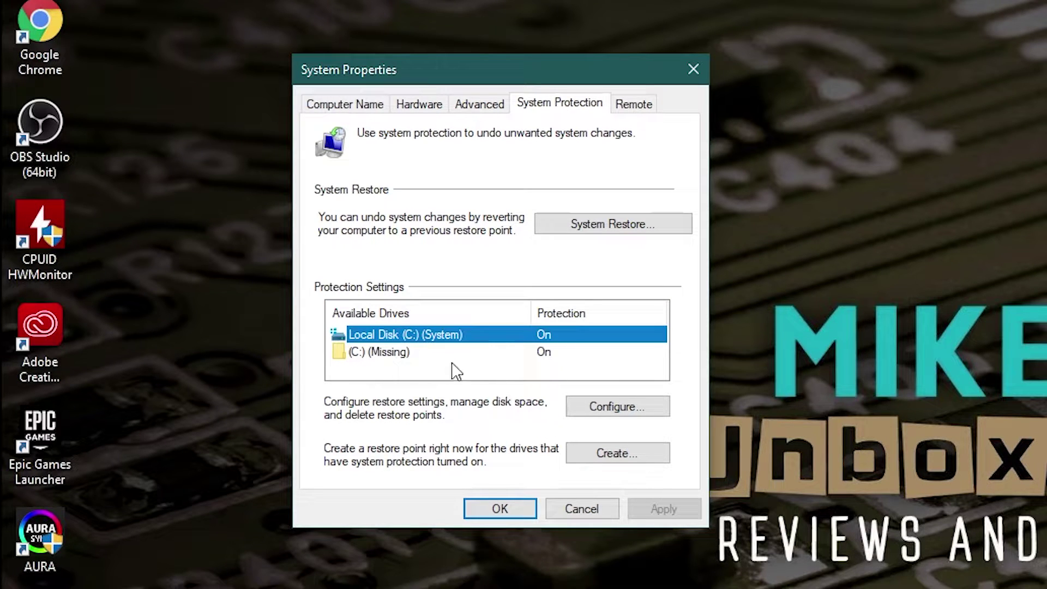
pyautogui.click(591, 410)
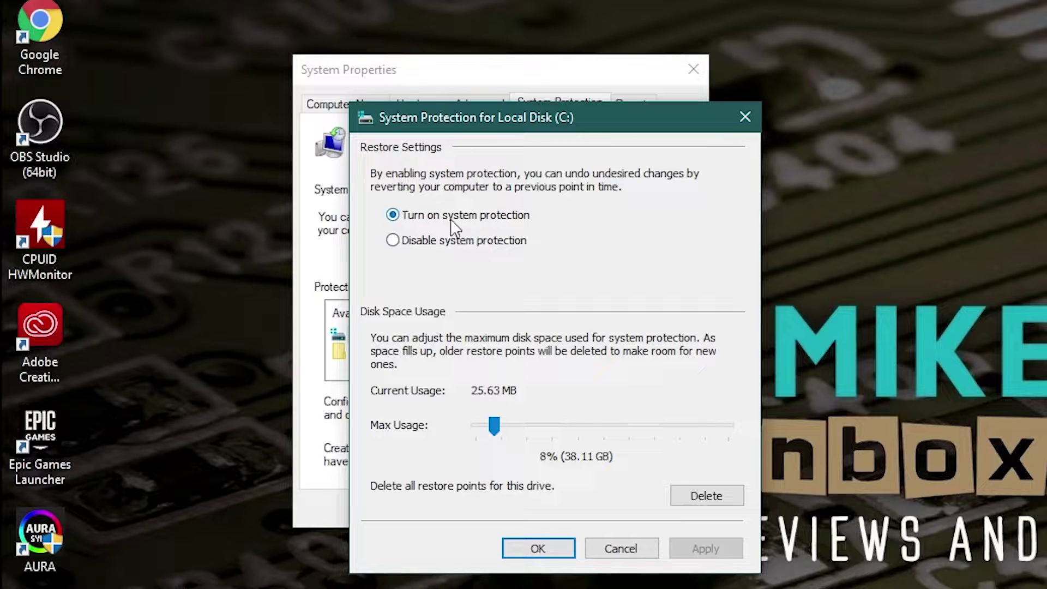
# - Accept the Local Disk (C:) settings with system protection left turned on
pyautogui.click(540, 547)
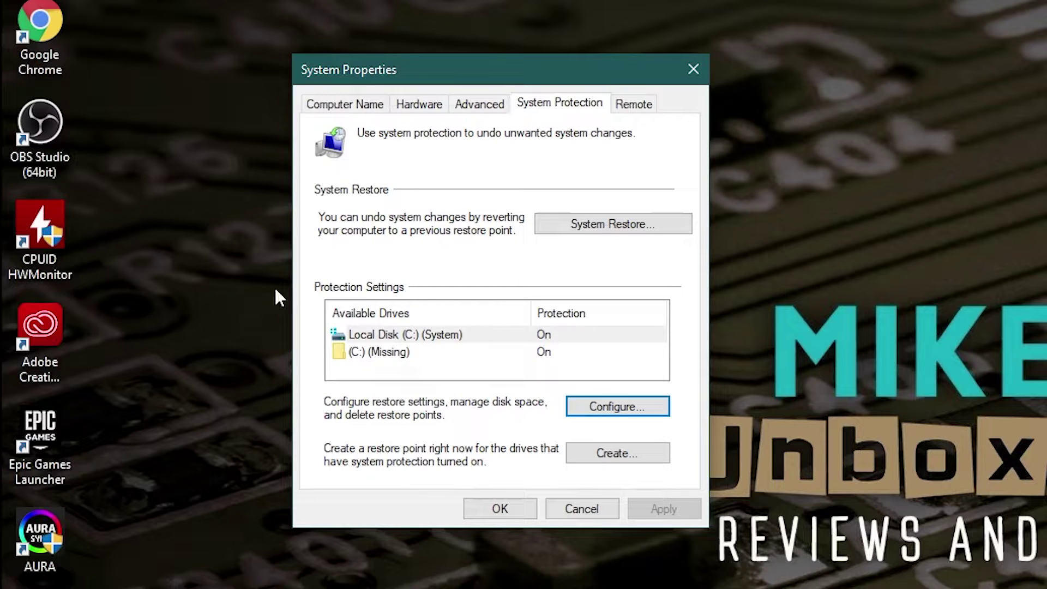
# - Create a restore point described as 'before driver fix' and dismiss the success message
pyautogui.click(624, 456)
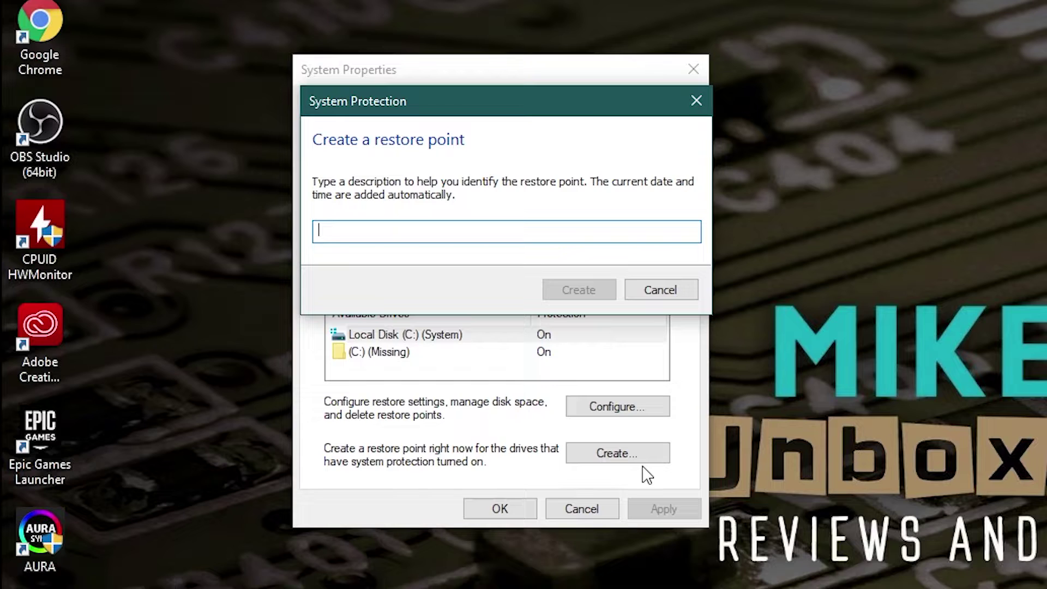
pyautogui.write('before ')
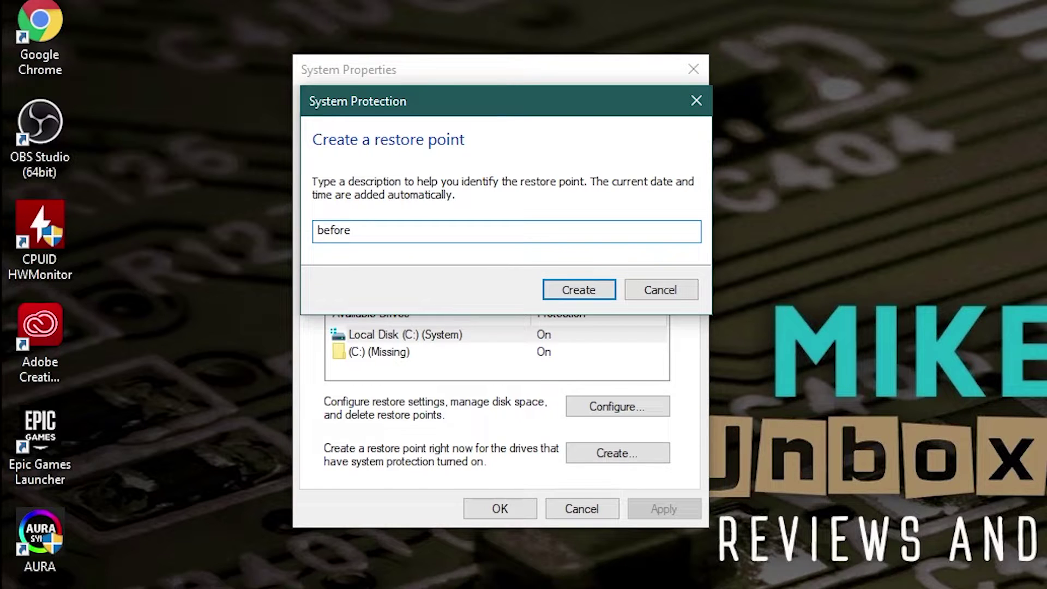
pyautogui.write('driver fix')
pyautogui.click(585, 289)
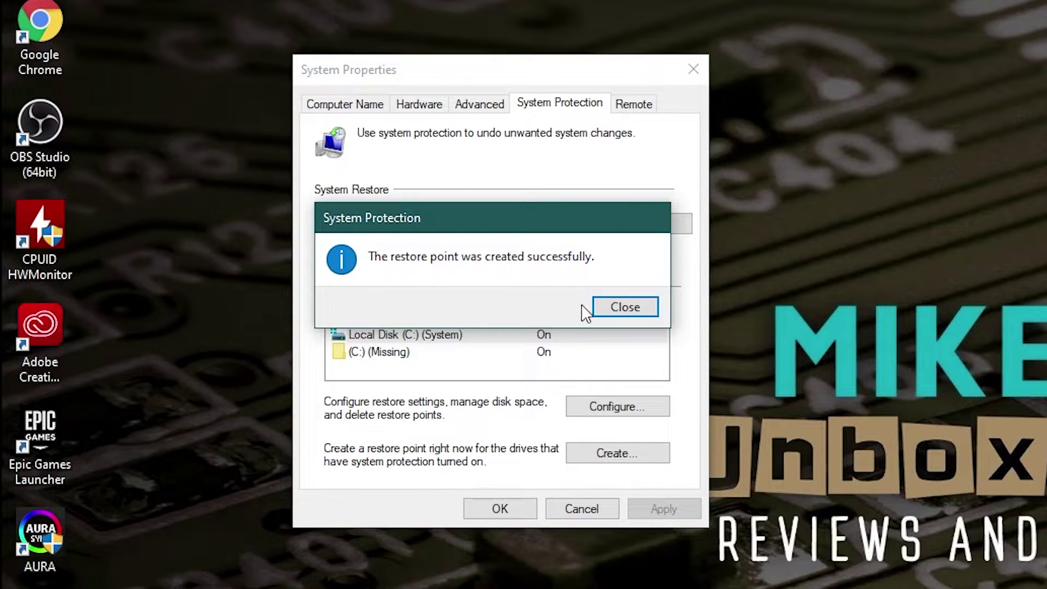
pyautogui.click(633, 308)
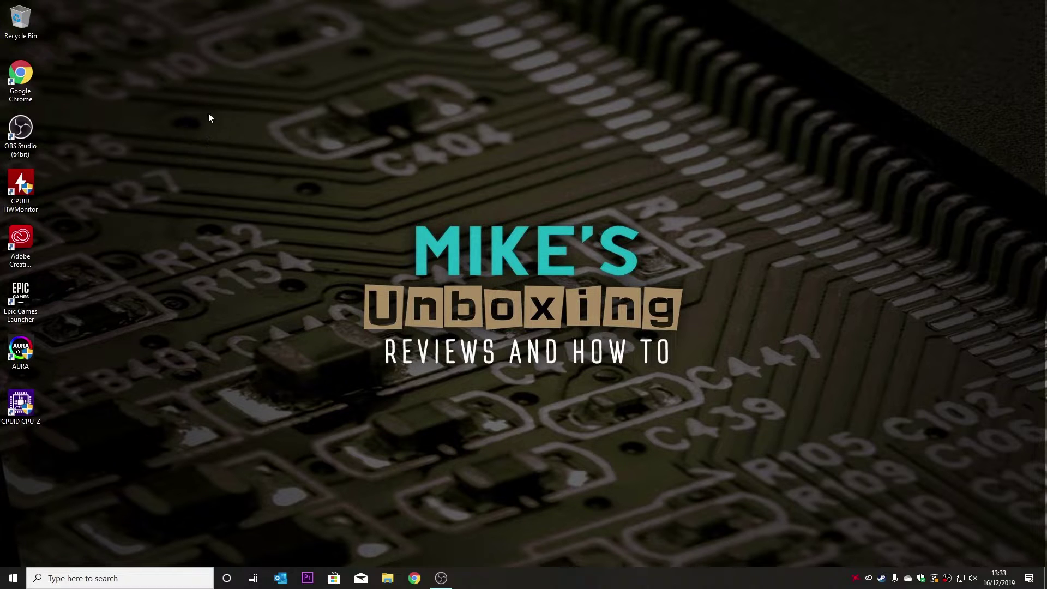
# - Search 'regedit' and launch Registry Editor as administrator
pyautogui.click(132, 578)
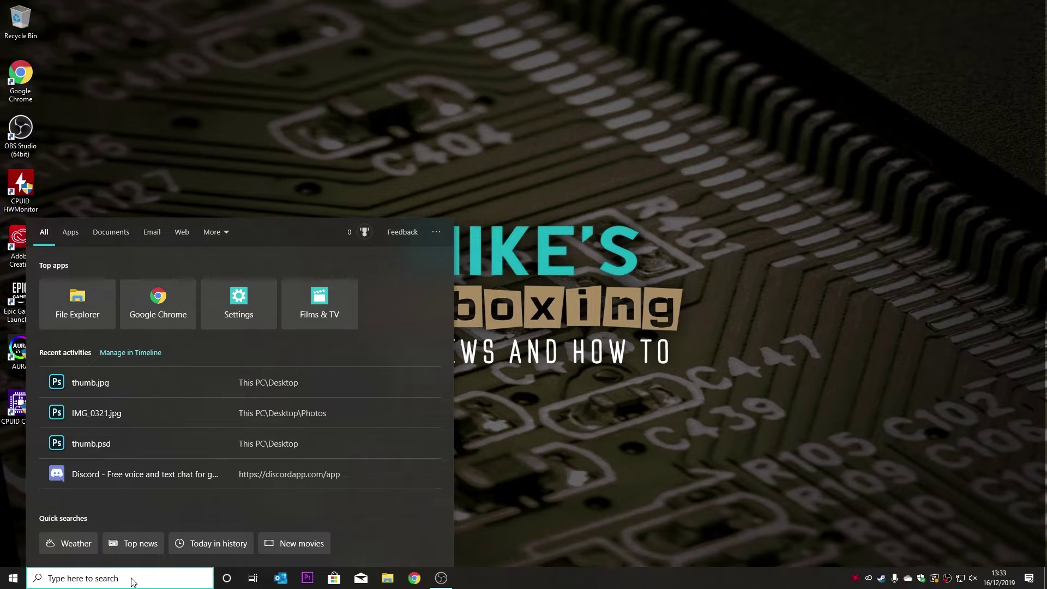
pyautogui.write('re')
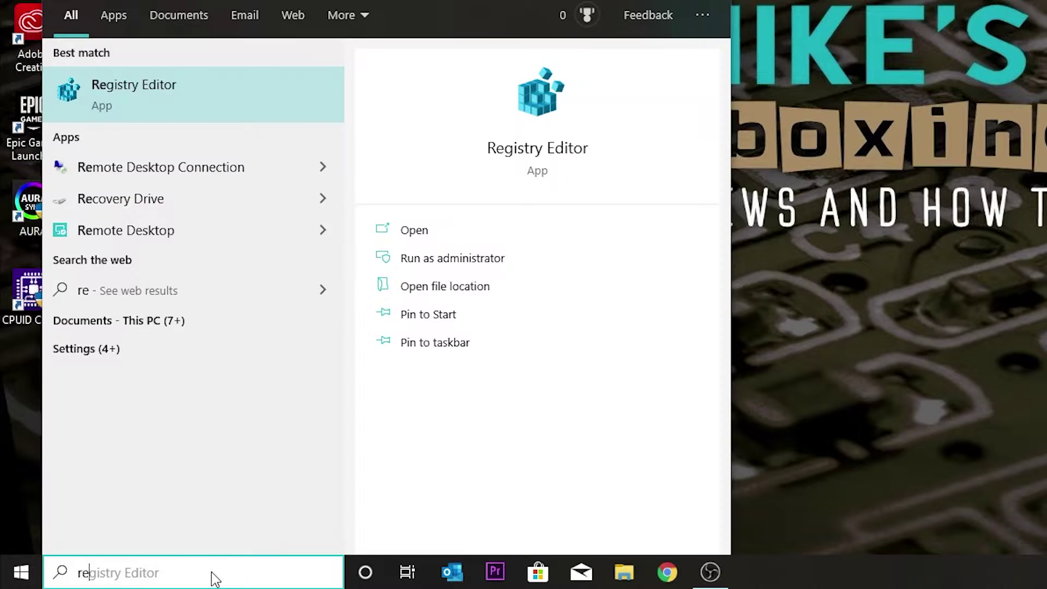
pyautogui.write('gedit')
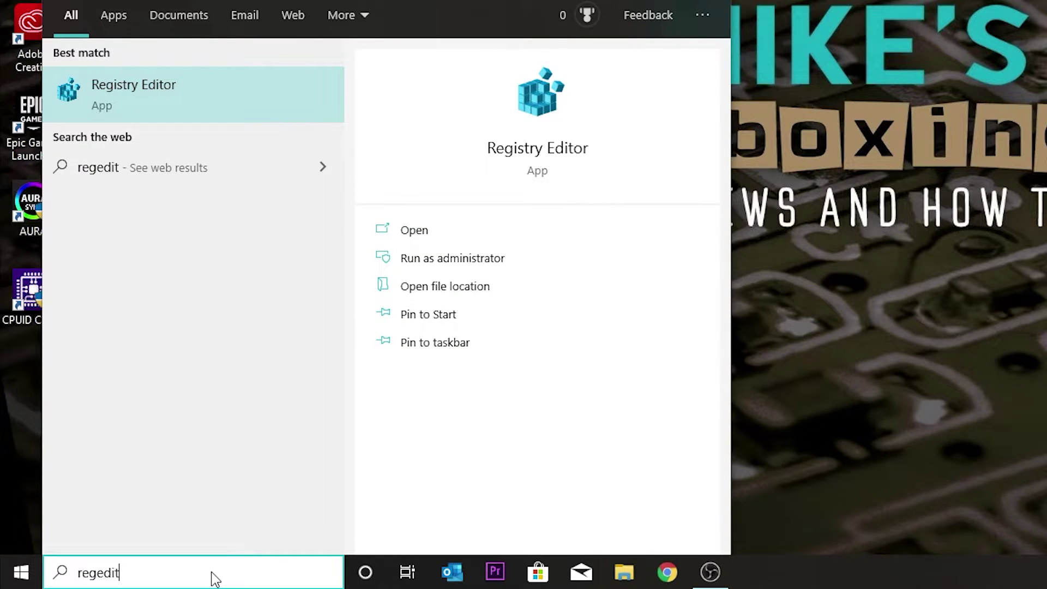
pyautogui.rightClick(544, 153)
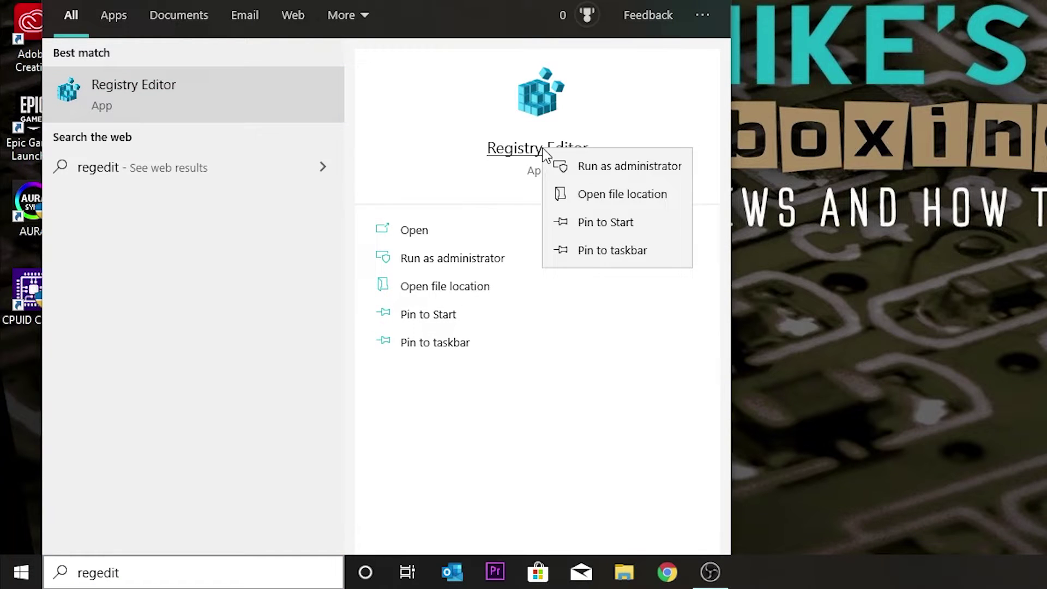
pyautogui.click(589, 167)
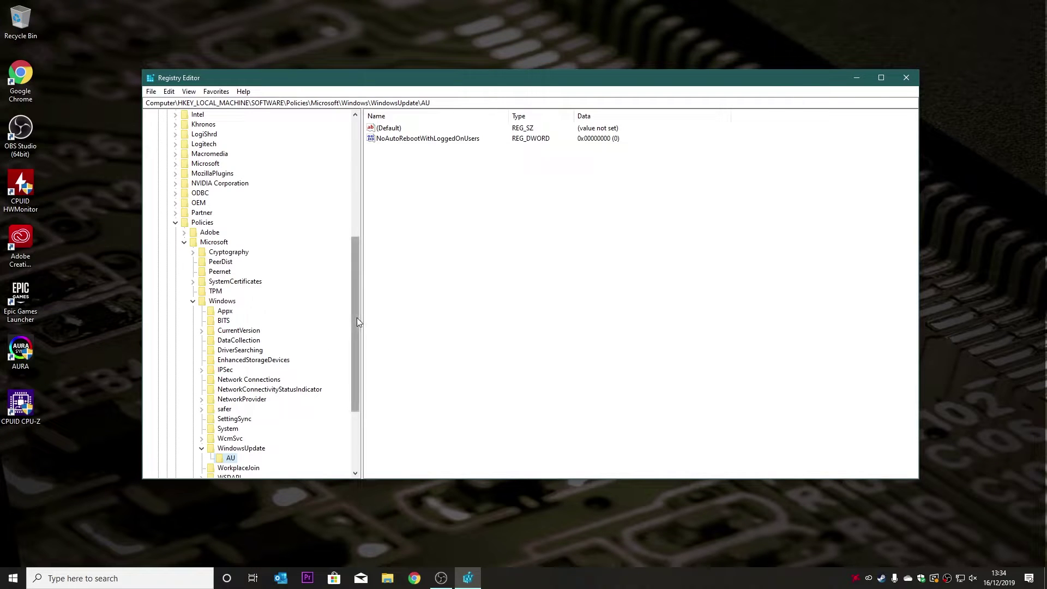
# - Select the Computer root node and choose File > Export
pyautogui.moveTo(356, 317); pyautogui.dragTo(360, 158)
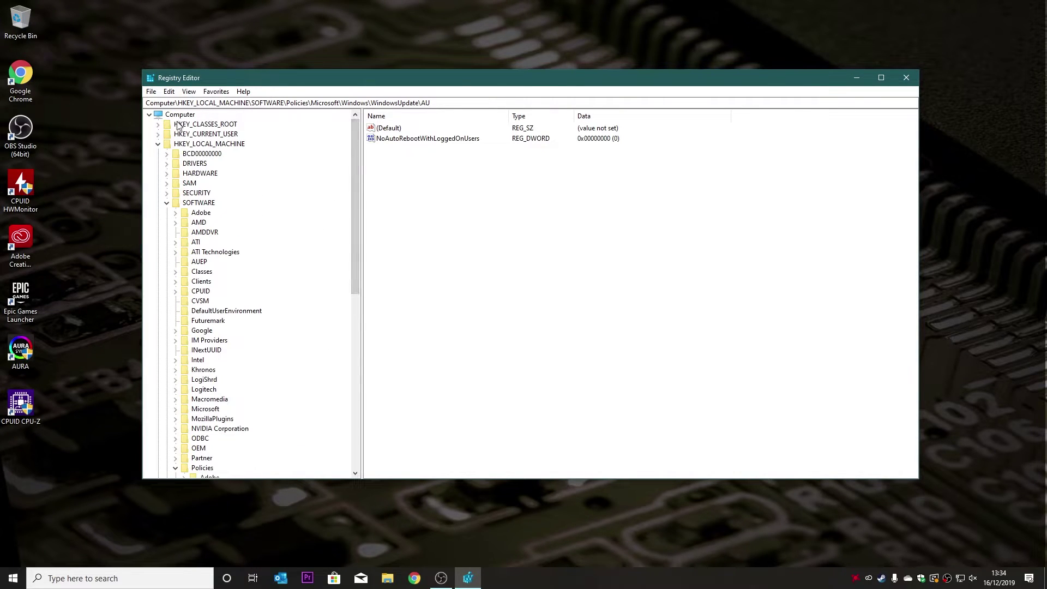
pyautogui.click(181, 116)
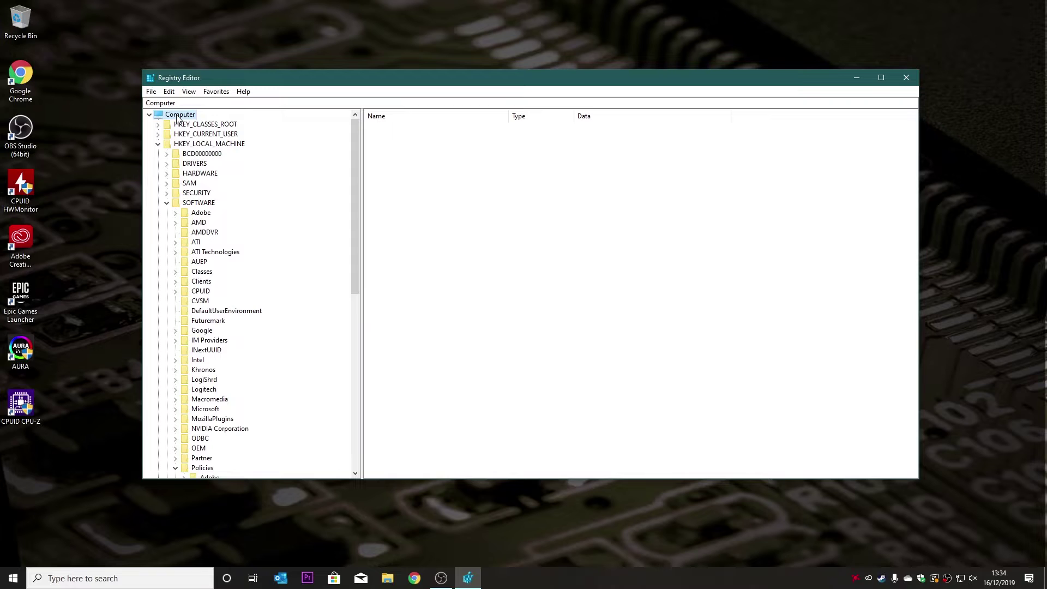
pyautogui.click(151, 91)
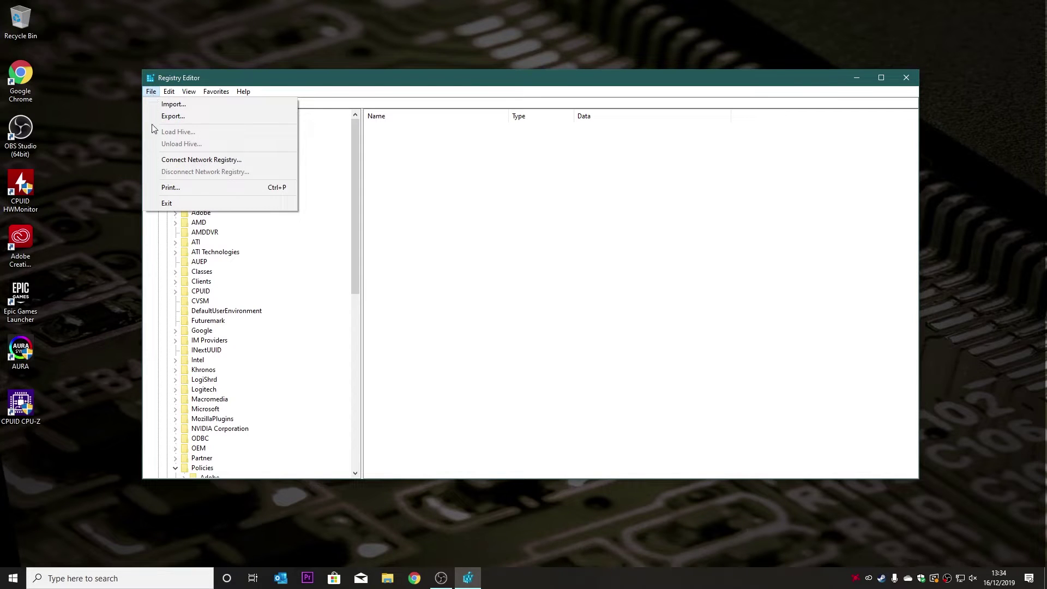
pyautogui.click(175, 116)
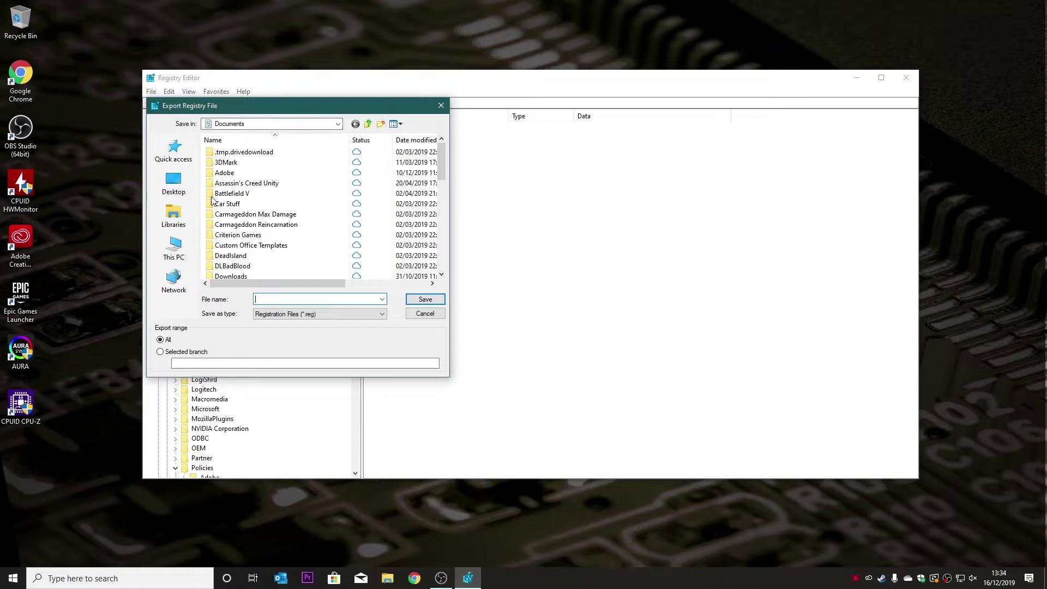
# - Save the full registry export to the Desktop as 'before driver fix', then close Registry Editor
pyautogui.click(175, 181)
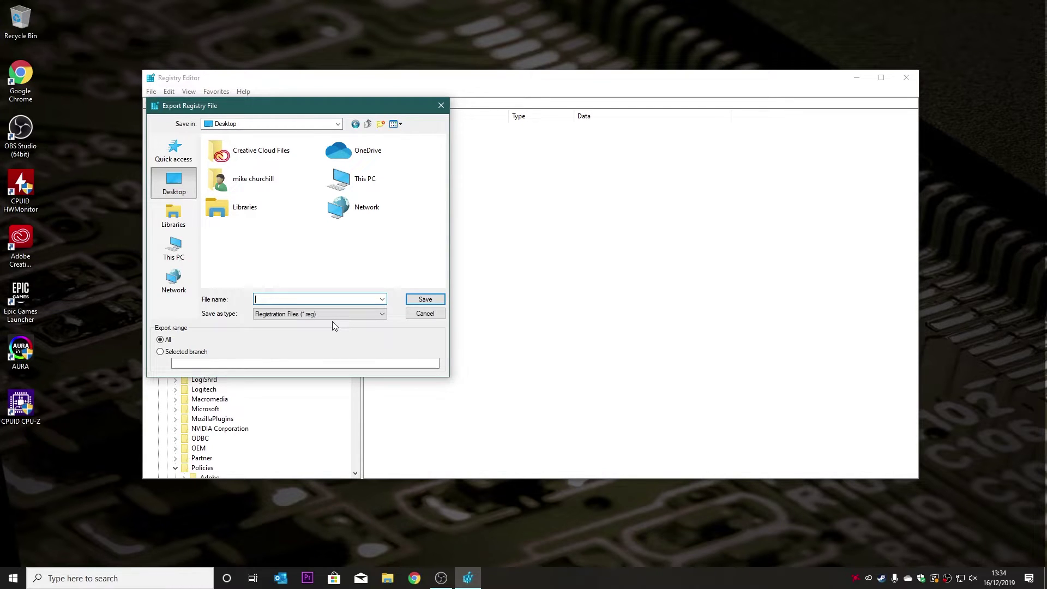
pyautogui.write('before driver fix')
pyautogui.click(421, 301)
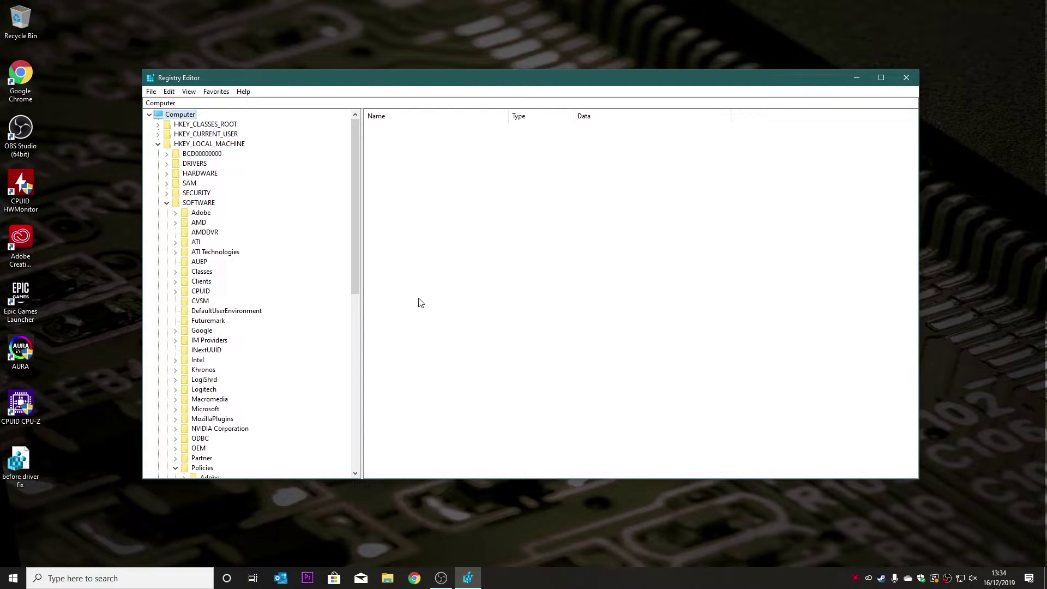
pyautogui.click(909, 81)
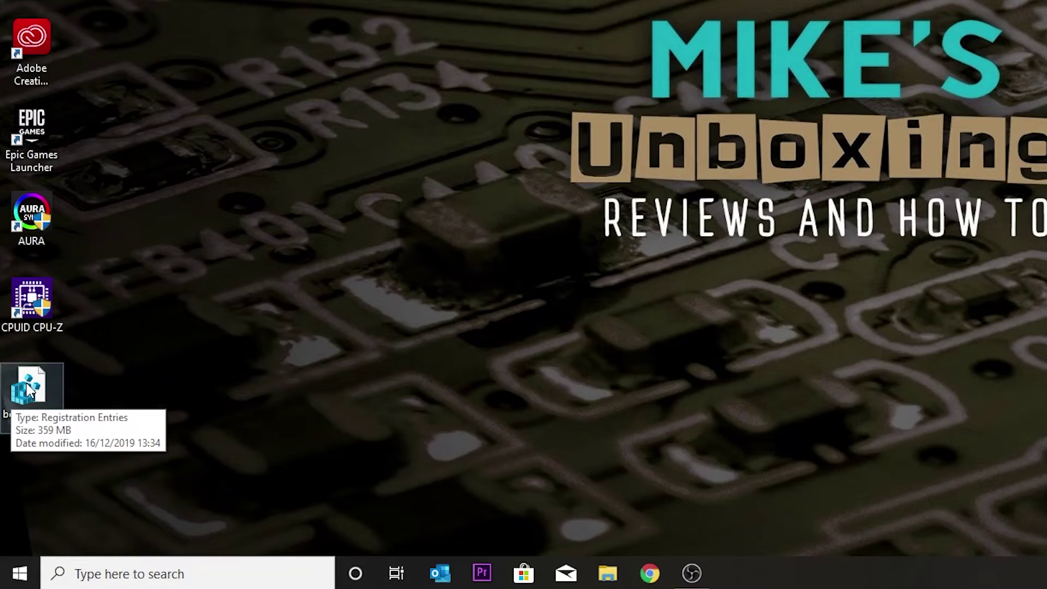
pyautogui.rightClick(28, 390)
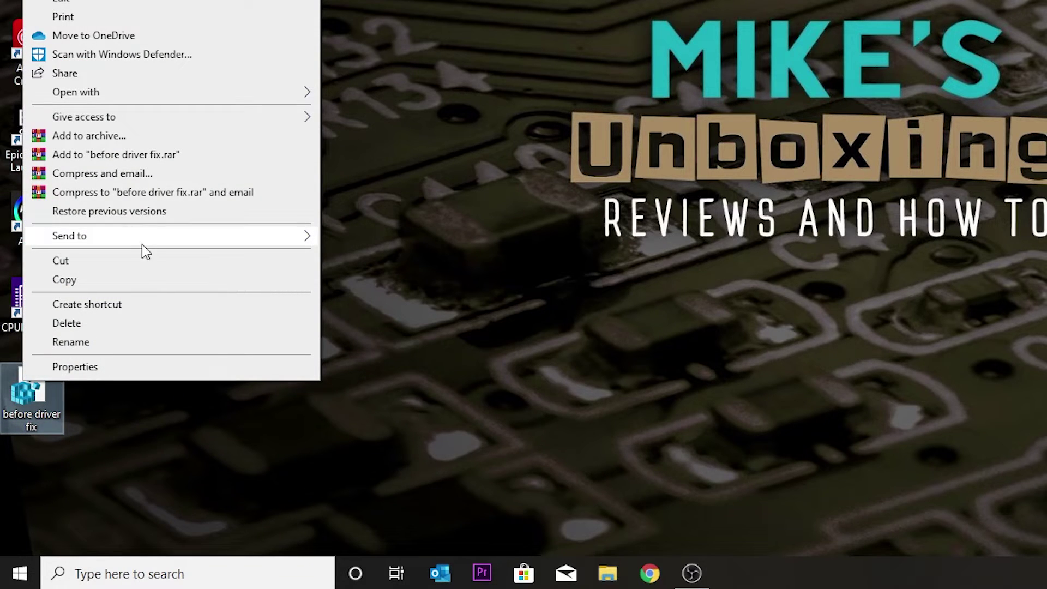
pyautogui.moveTo(151, 238)
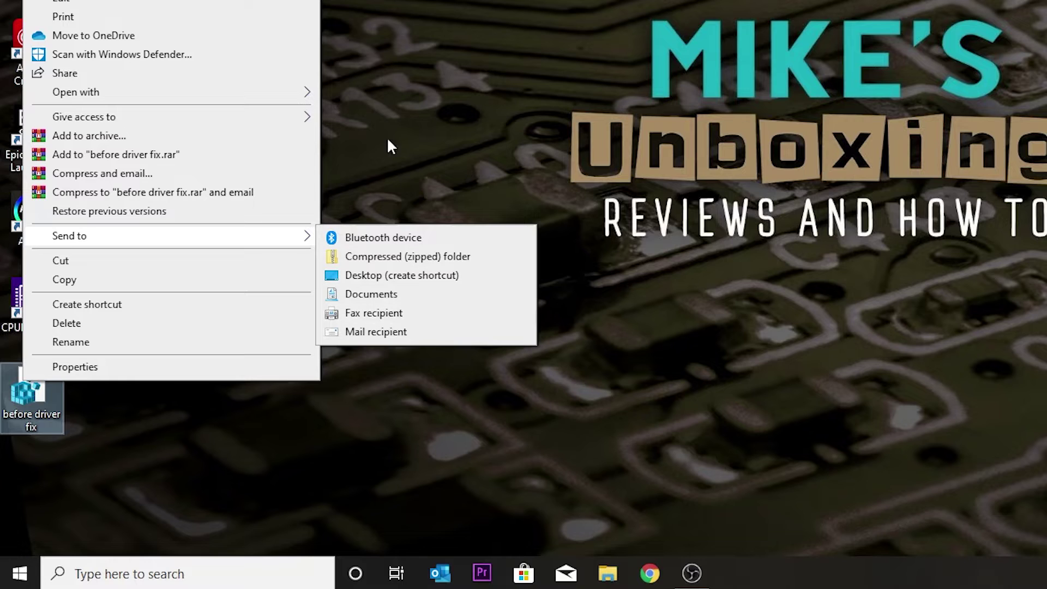
pyautogui.click(439, 58)
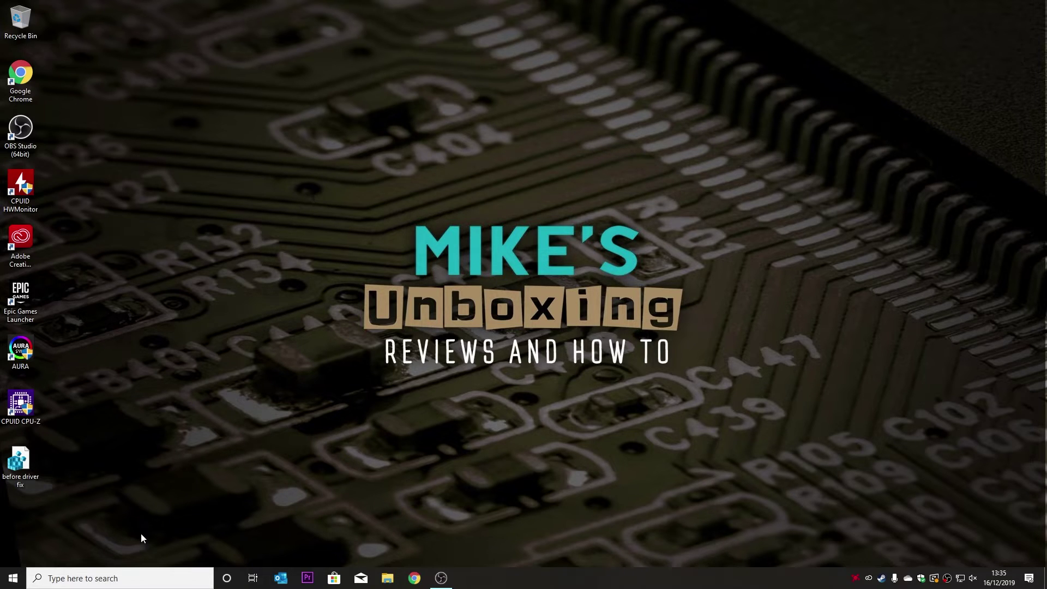
# - Search 'regedit' and launch Registry Editor as administrator again
pyautogui.click(125, 579)
pyautogui.write('regedit')
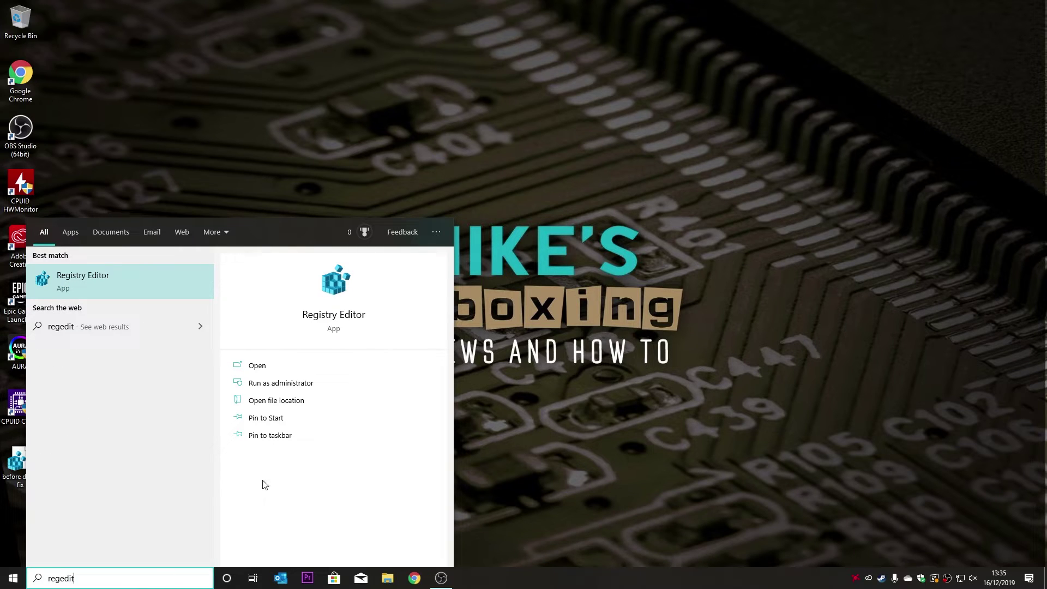
pyautogui.rightClick(330, 312)
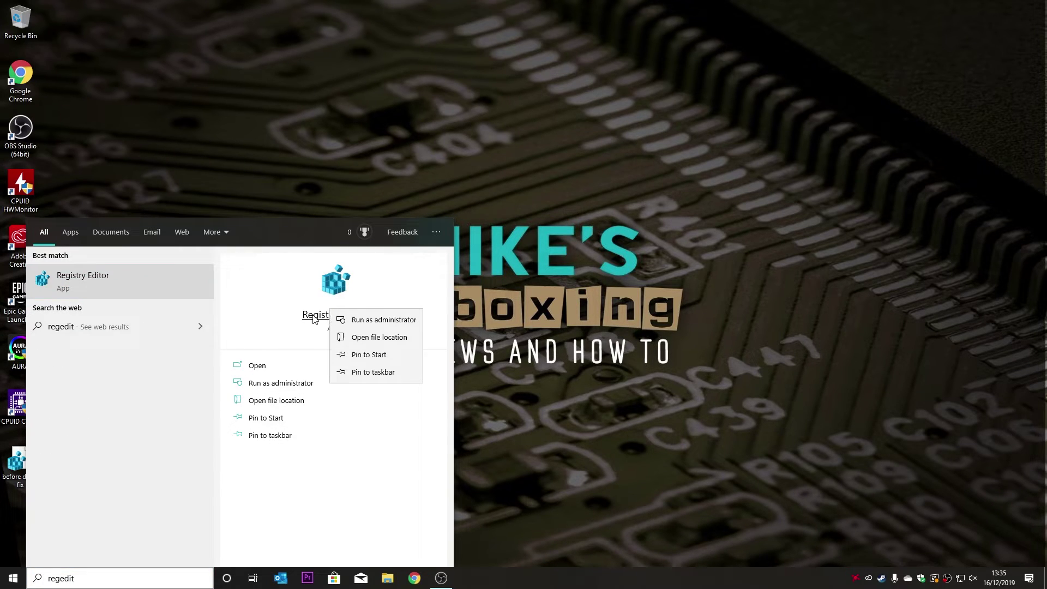
pyautogui.click(314, 319)
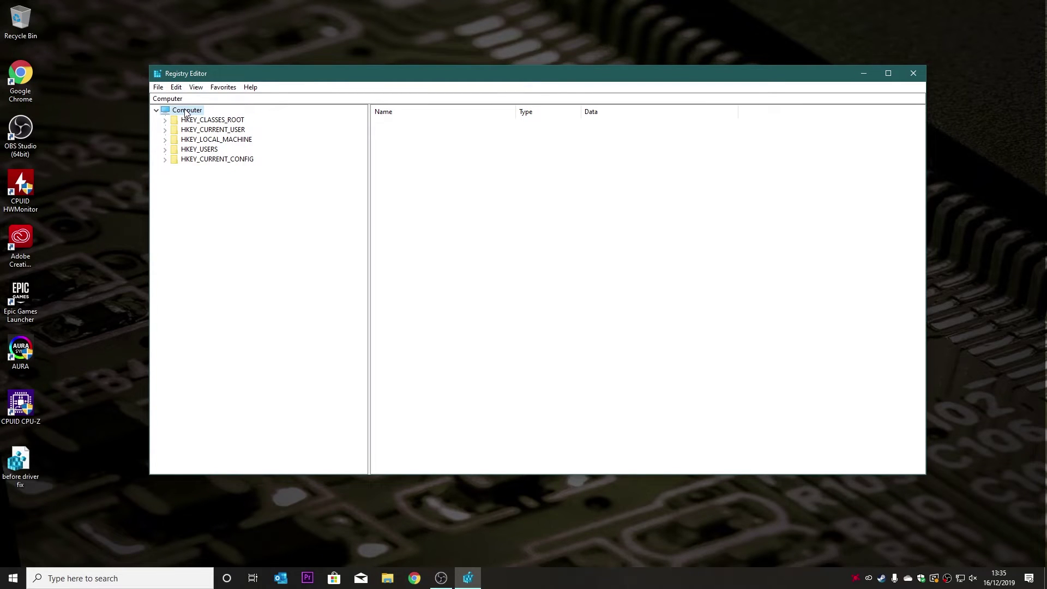
# - Import the 'before driver fix' backup from the Desktop via File > Import
pyautogui.click(157, 88)
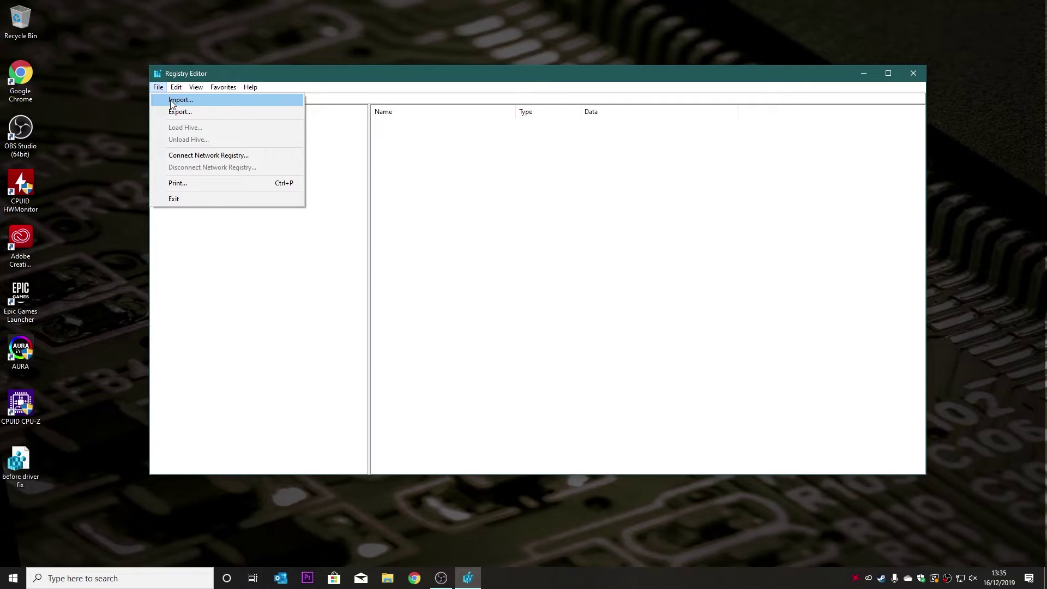
pyautogui.click(172, 100)
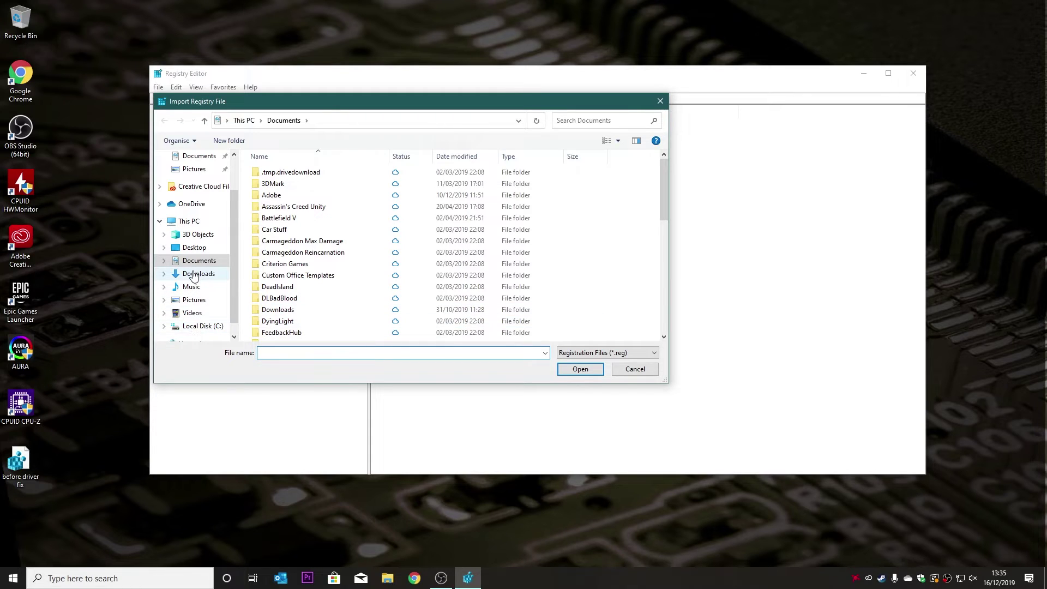
pyautogui.click(192, 248)
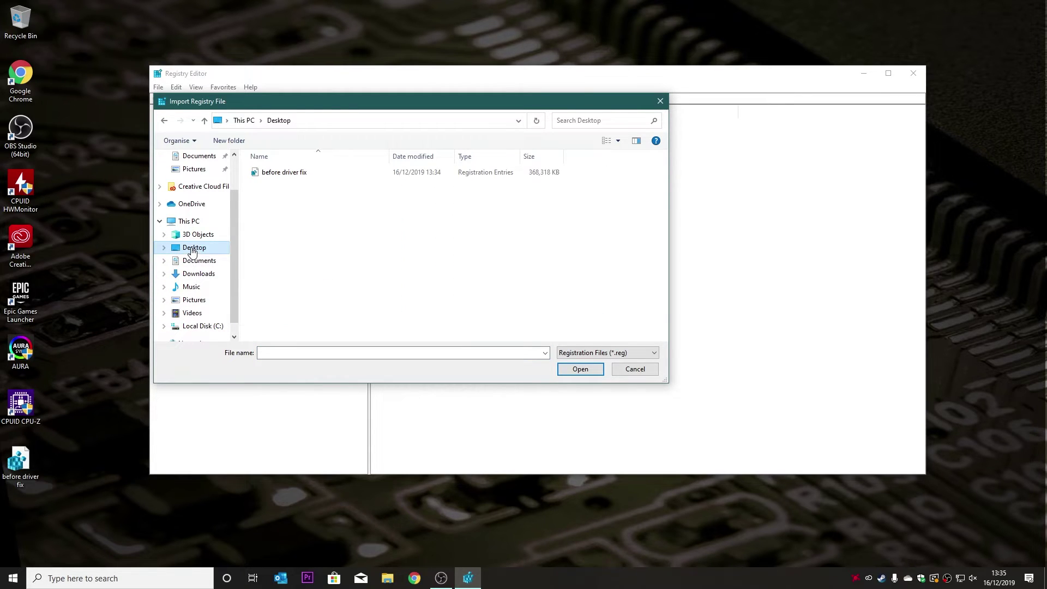
pyautogui.click(287, 173)
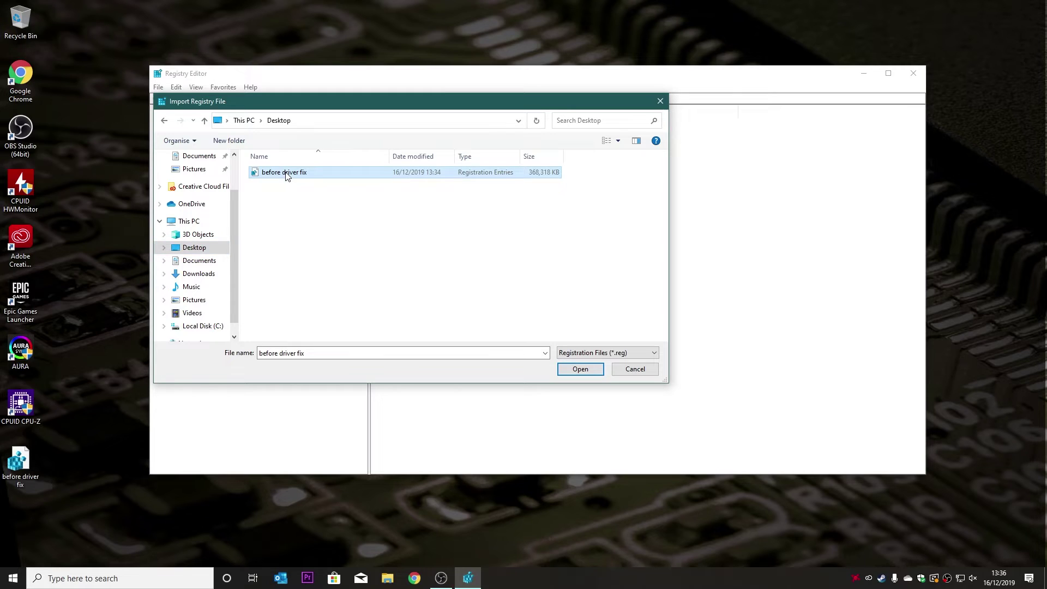
pyautogui.click(580, 371)
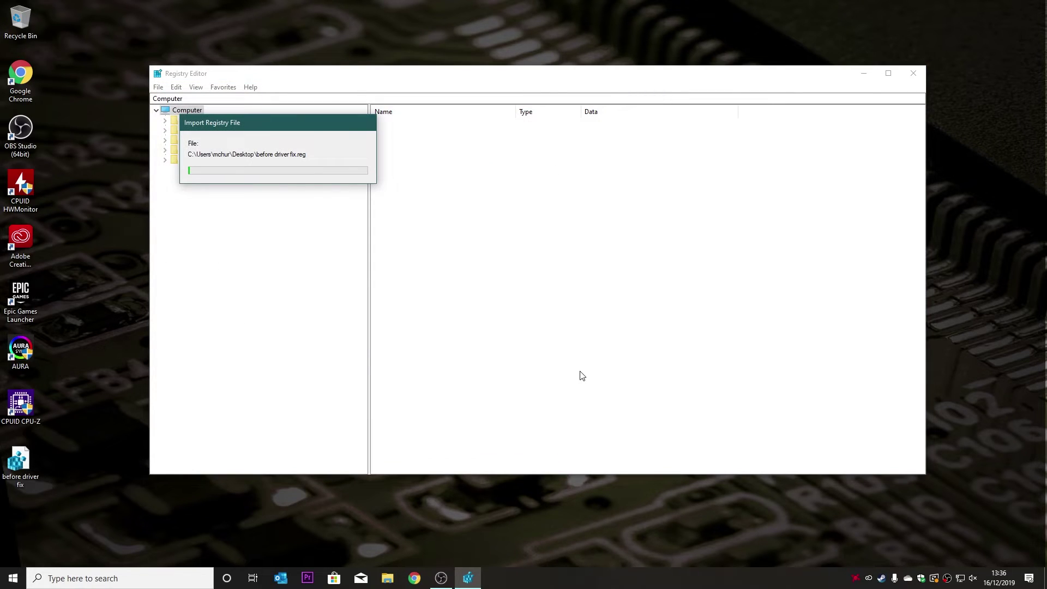